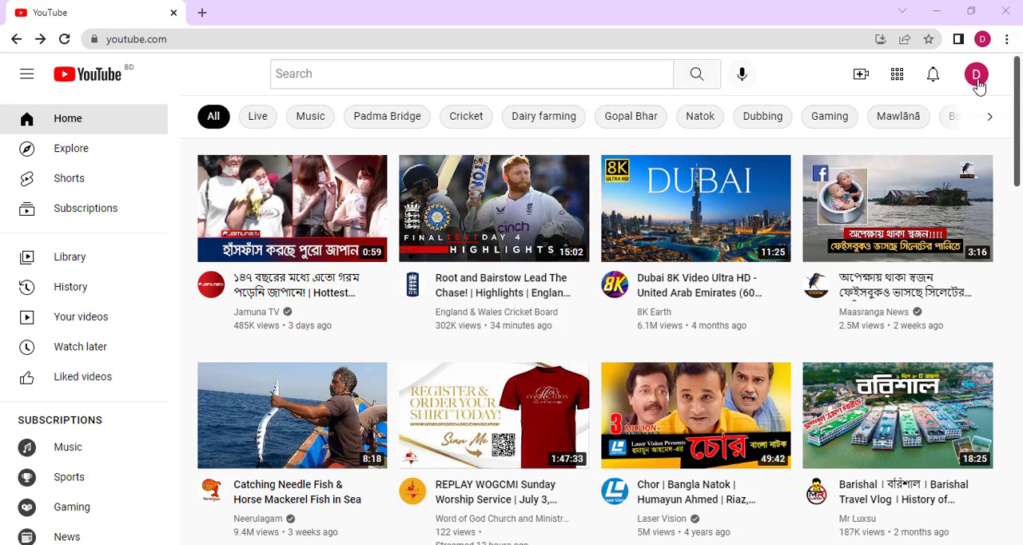
- Open the channel's customization page and review the branding options for picture, banner image and video watermark
left_click(977, 76)
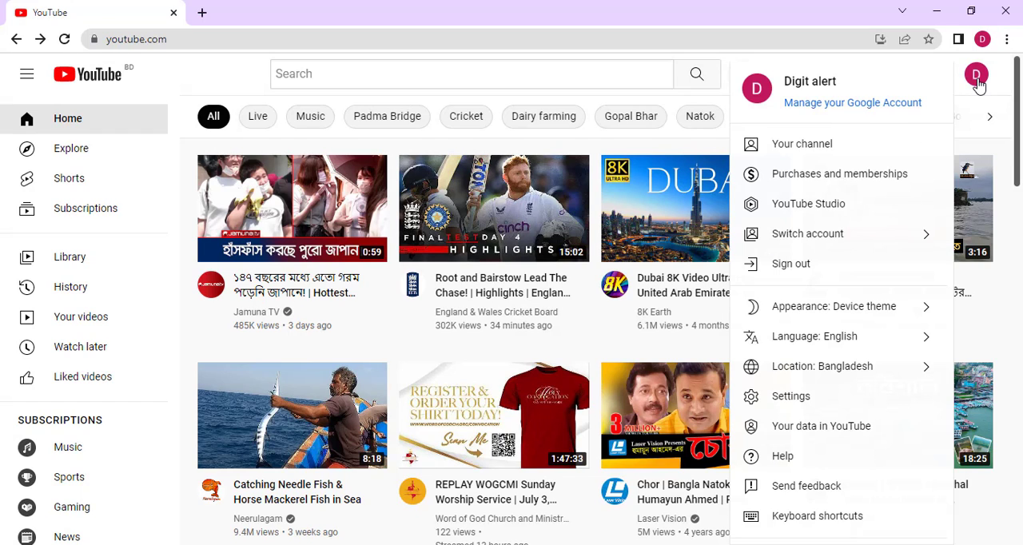
left_click(857, 156)
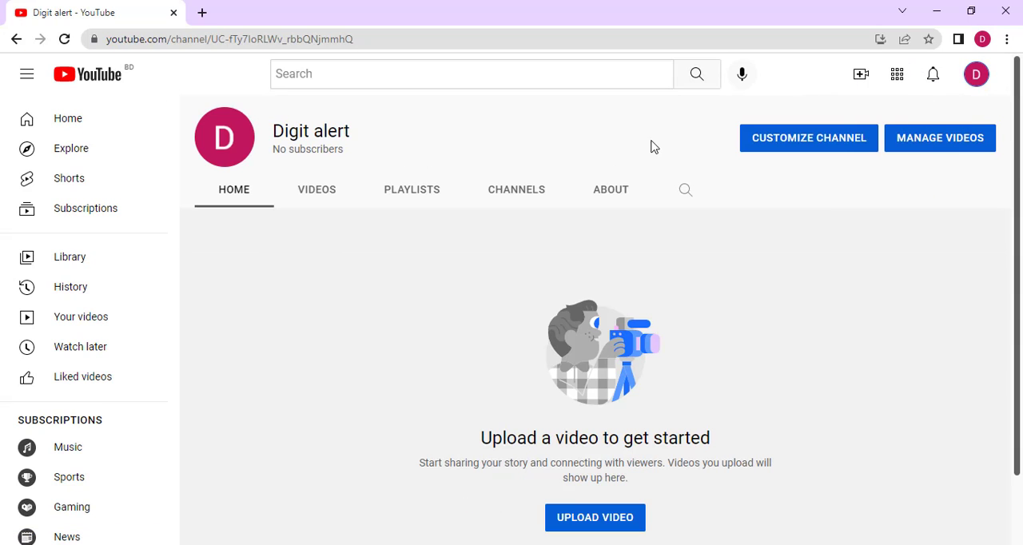
left_click(838, 151)
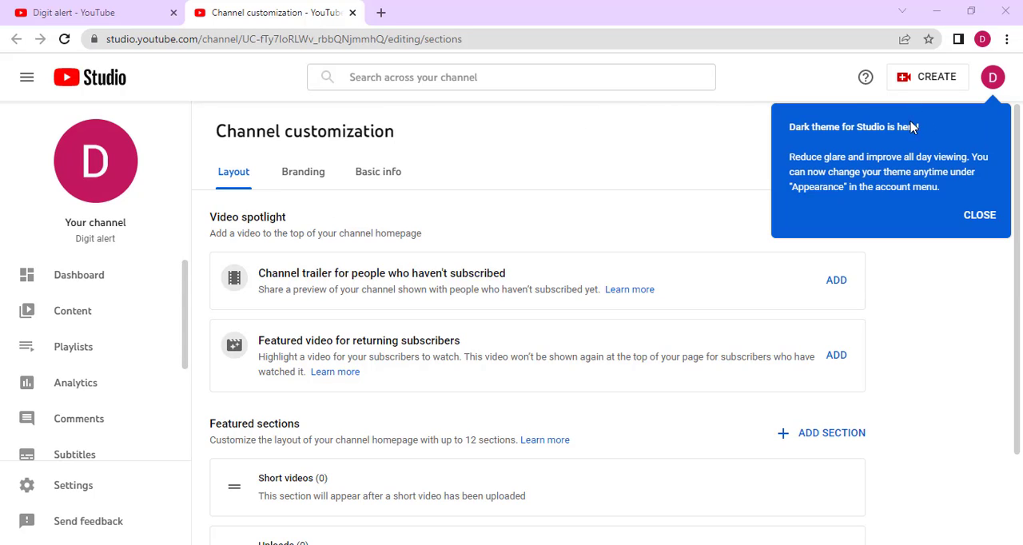
left_click(303, 175)
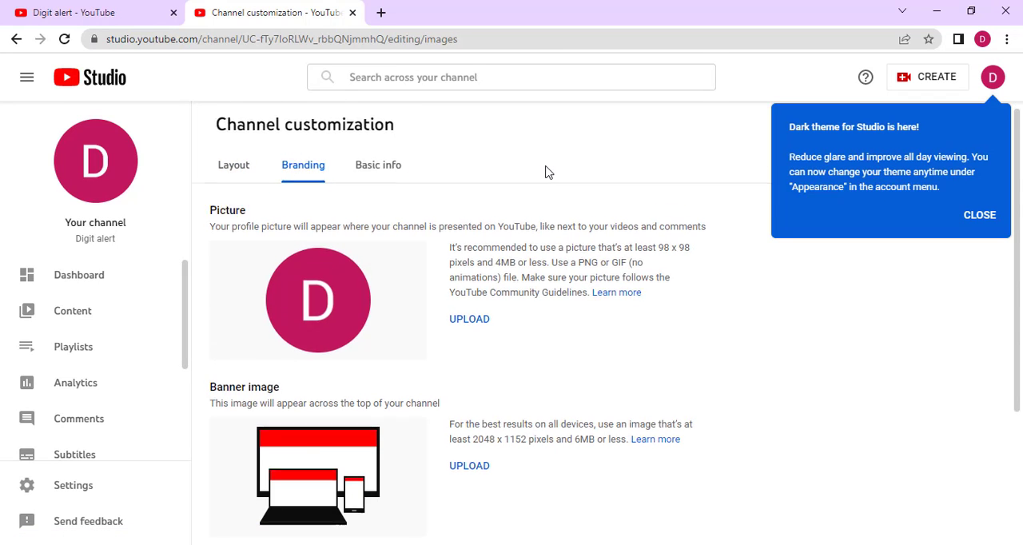
scroll(547, 172, "down", 3)
scroll(546, 170, "up", 3)
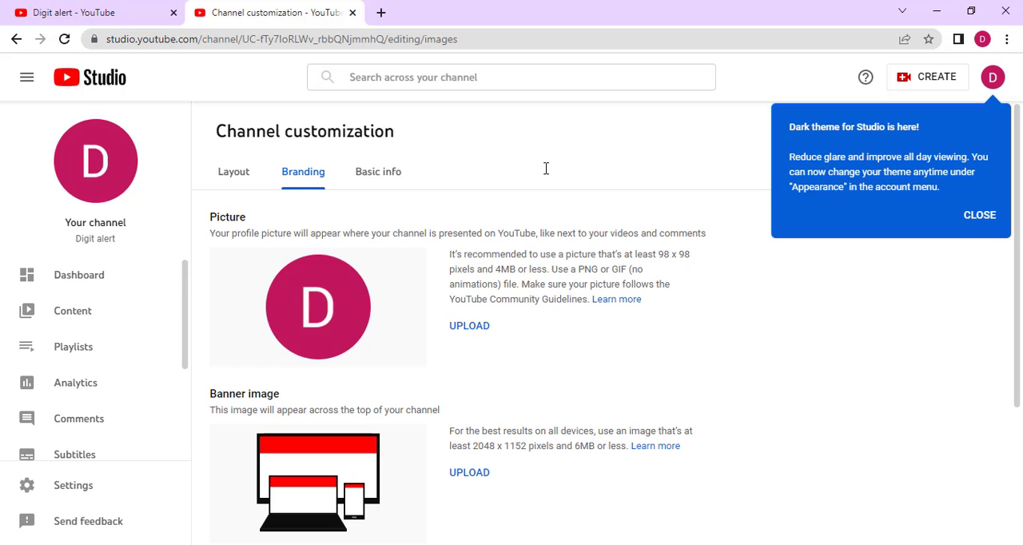
scroll(581, 325, "down", 2)
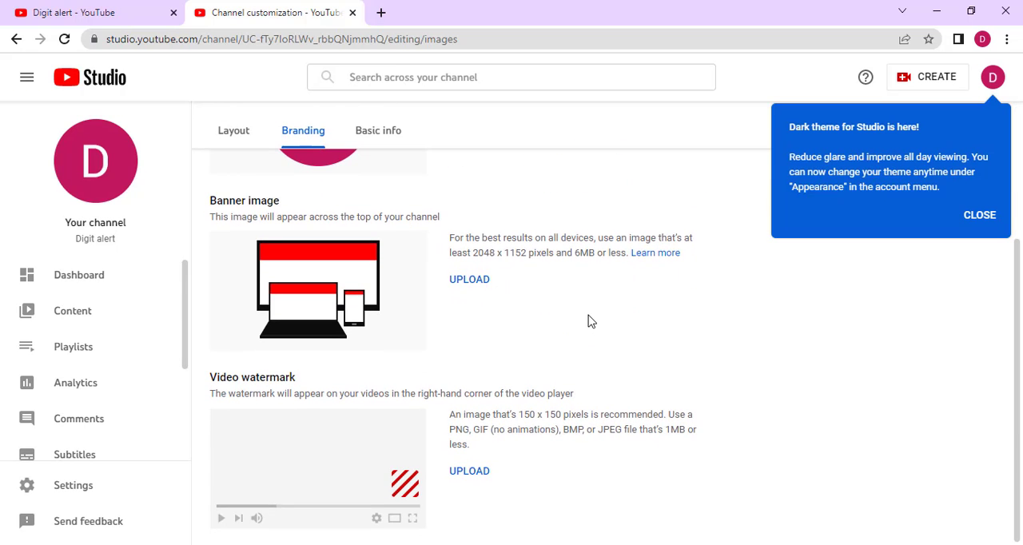
scroll(593, 313, "up", 2)
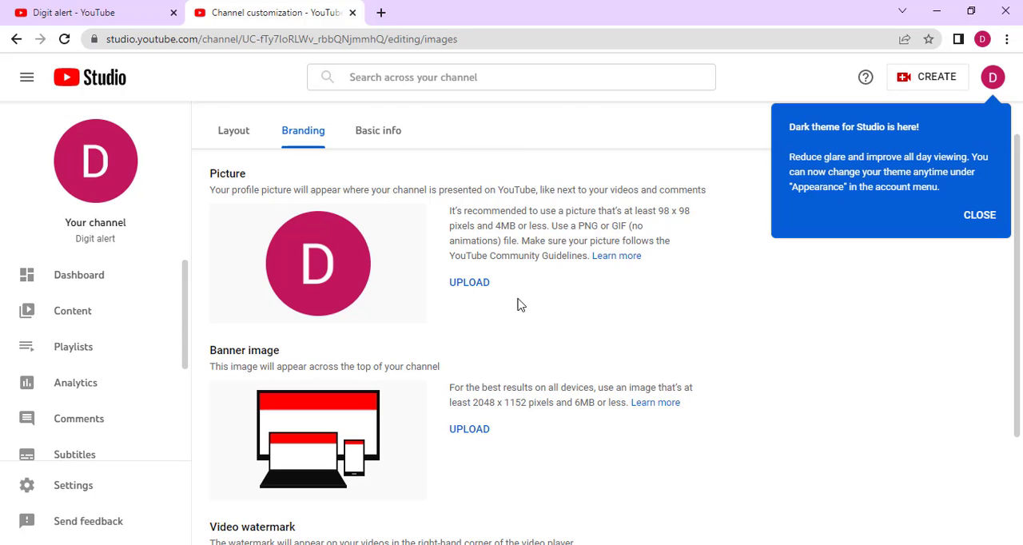
- Upload "Brown Minimalist Fashion Circle Logo (1).png" as the channel's profile picture, keeping the full-image crop
left_click(470, 284)
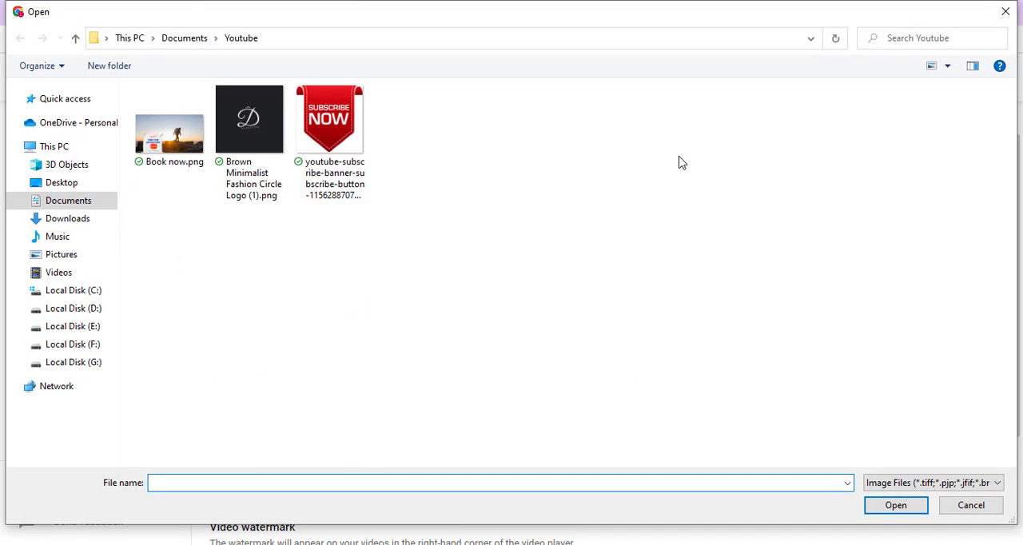
left_click(232, 131)
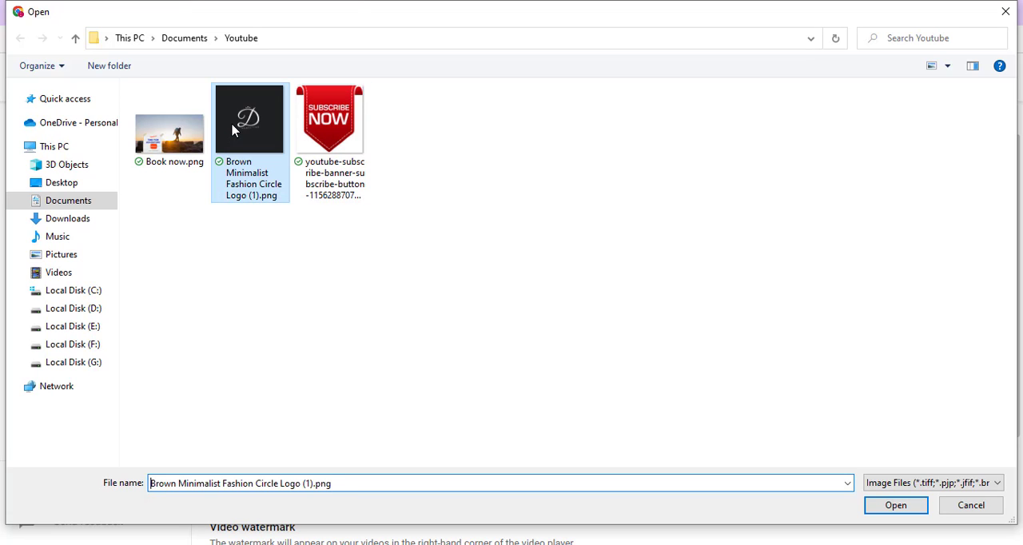
left_click(901, 512)
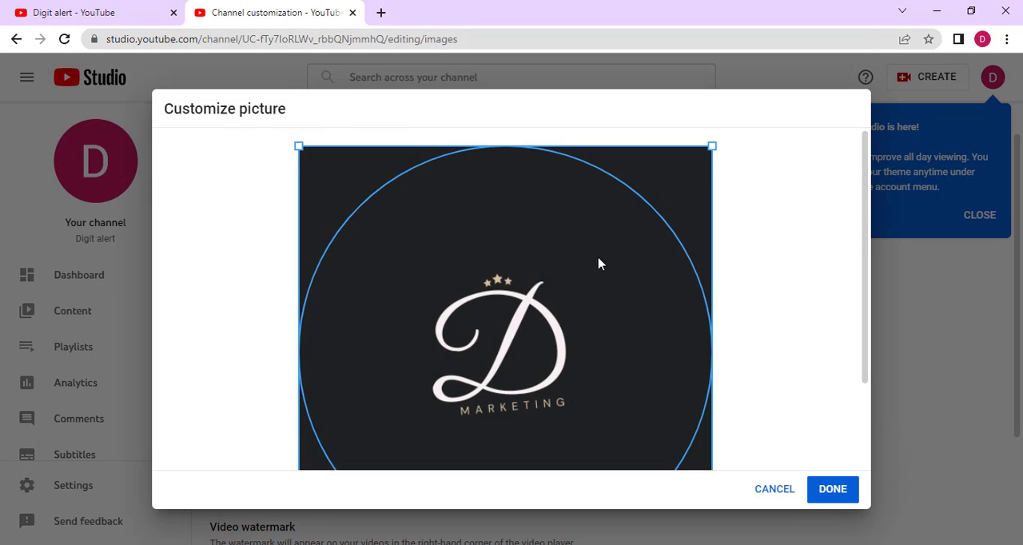
scroll(601, 263, "down", 2)
scroll(602, 268, "up", 1)
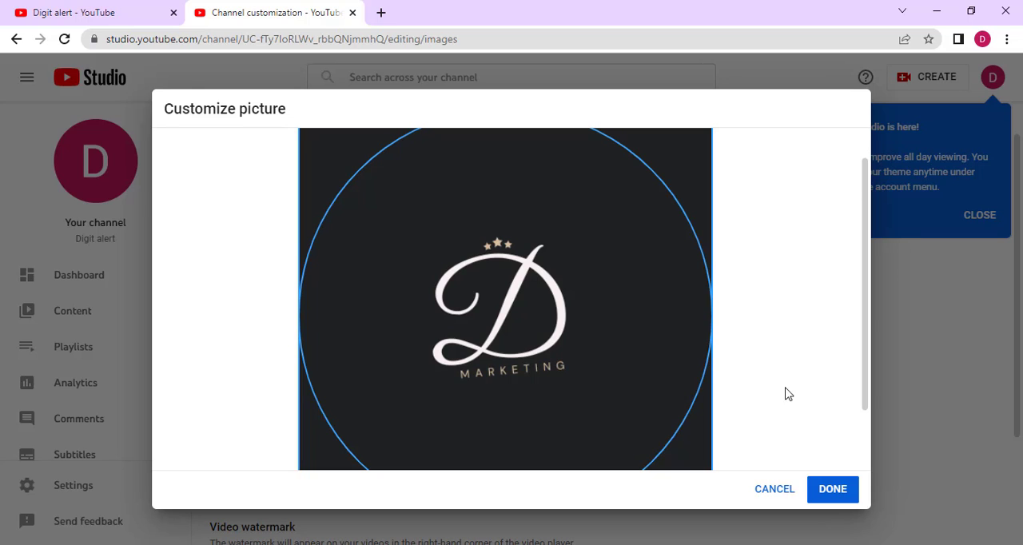
scroll(569, 308, "down", 1)
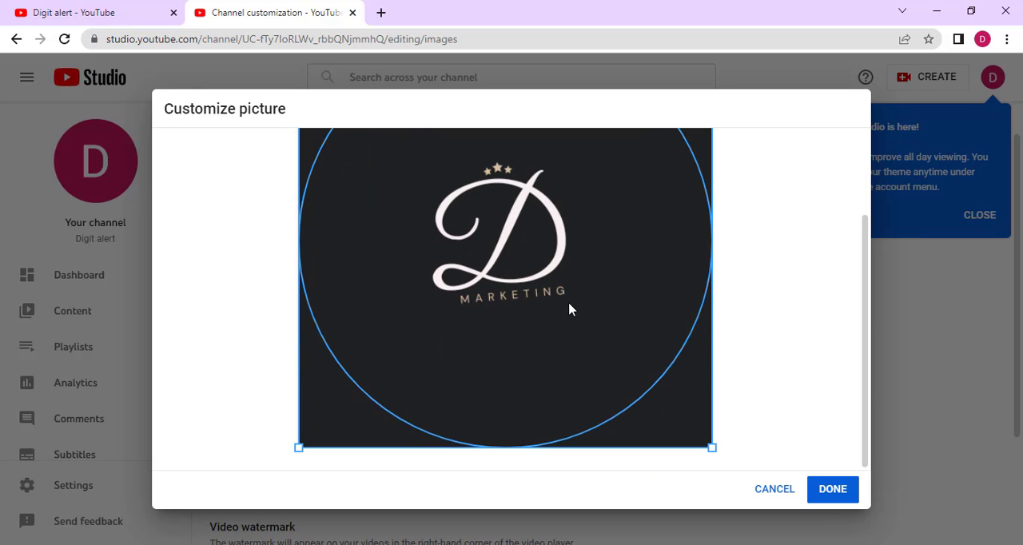
left_click(833, 490)
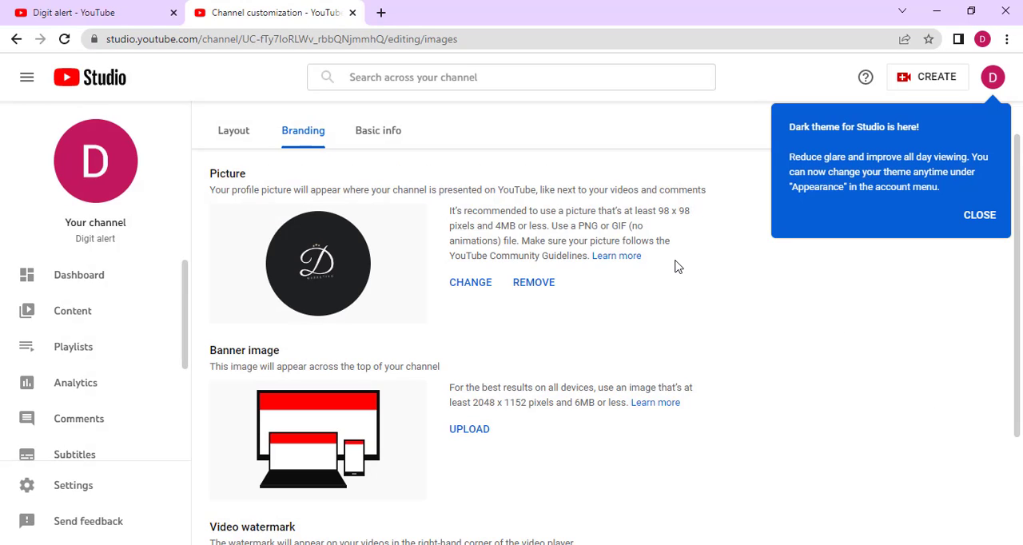
- Upload "Book now.png" as the channel's banner image, keeping the default crop
scroll(677, 269, "down", 2)
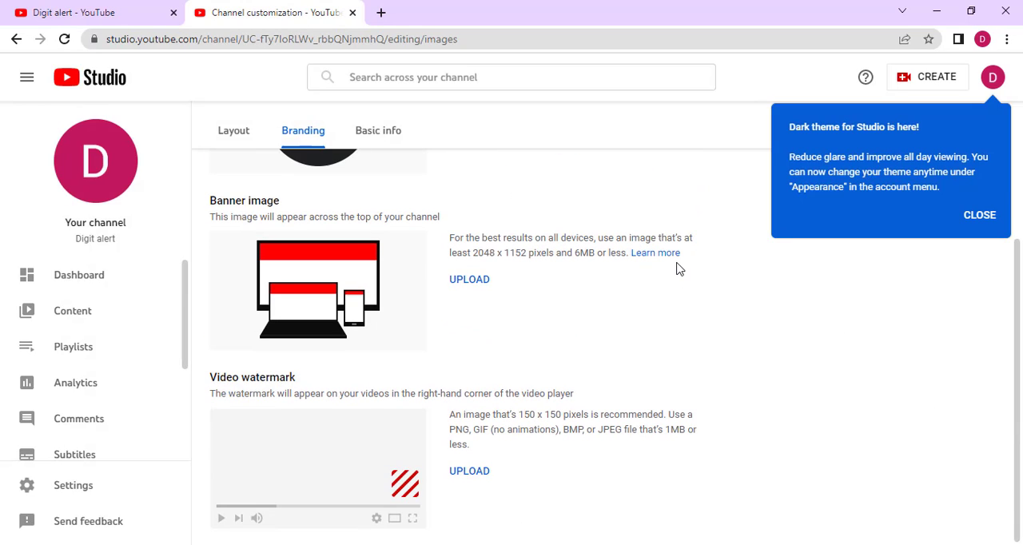
left_click(470, 279)
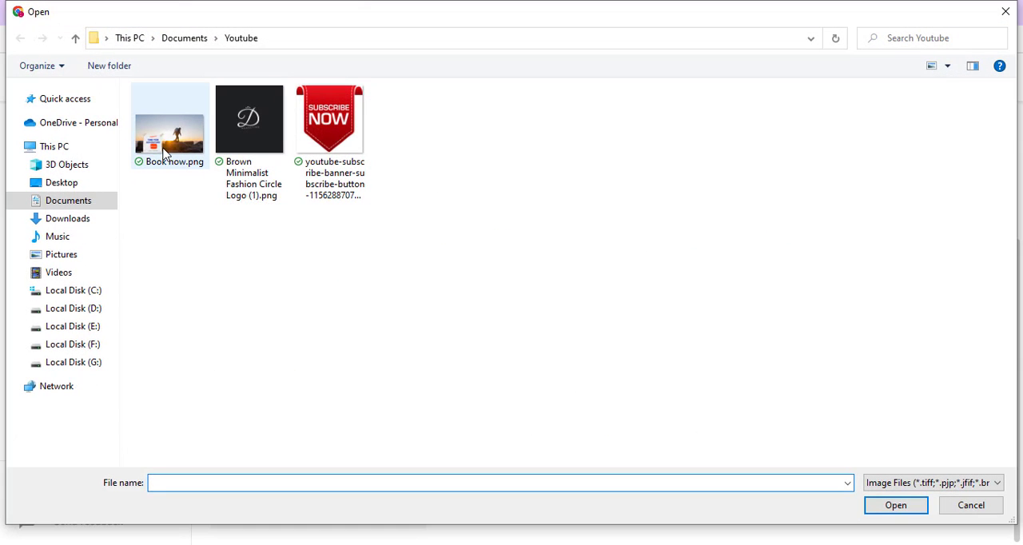
left_click(164, 151)
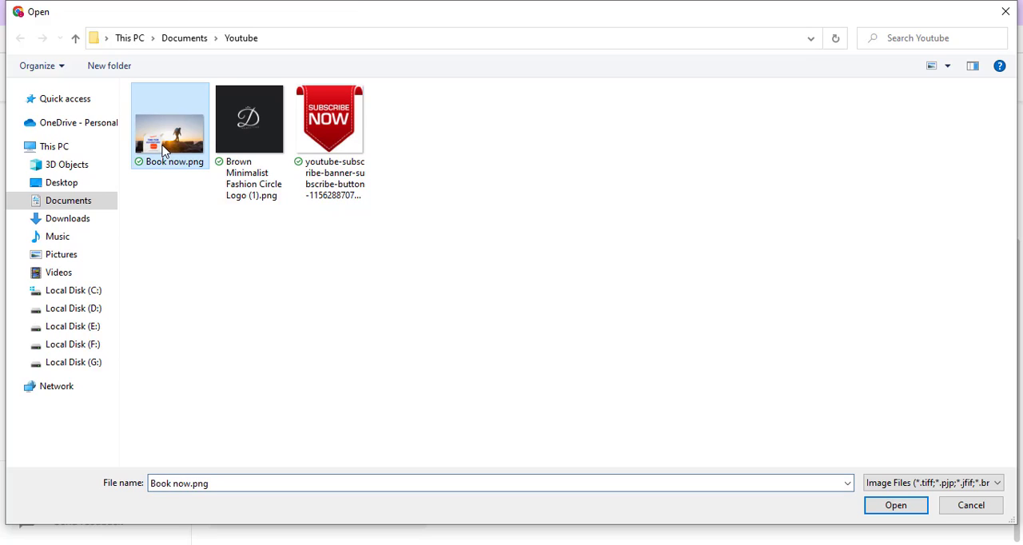
left_click(893, 505)
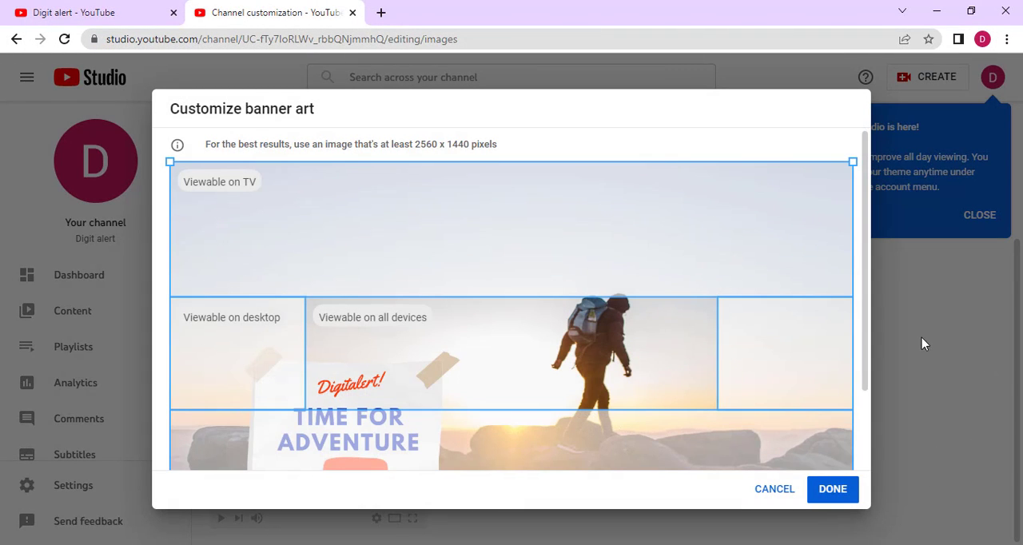
scroll(688, 284, "down", 2)
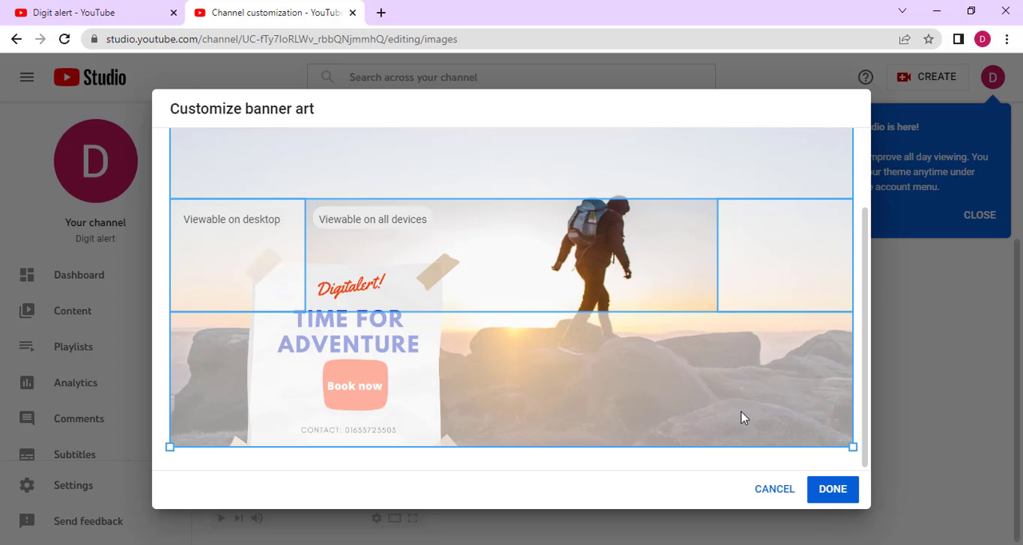
left_click(835, 490)
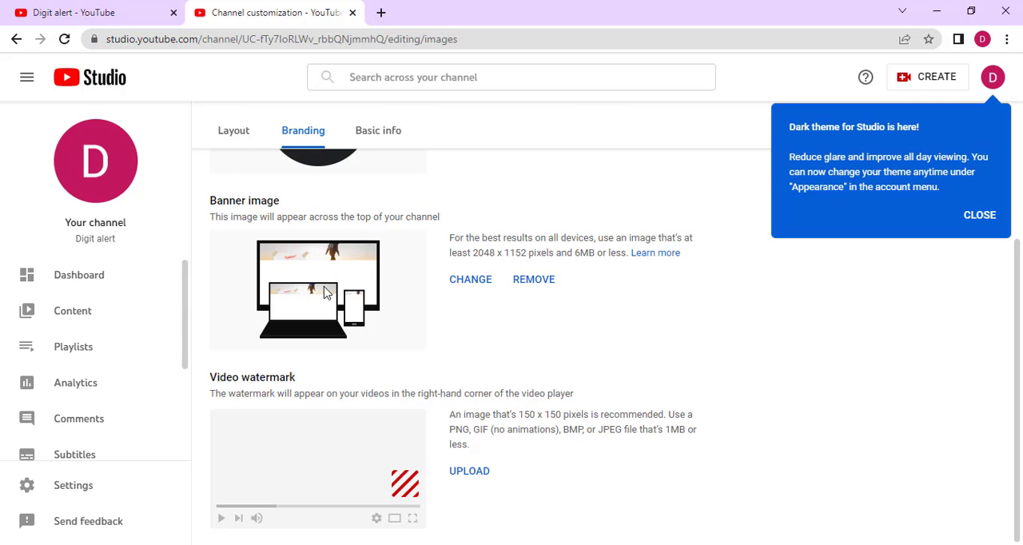
- Upload the "Subscribe Now" ribbon PNG as the video watermark and set its display time to Entire video
left_click(470, 472)
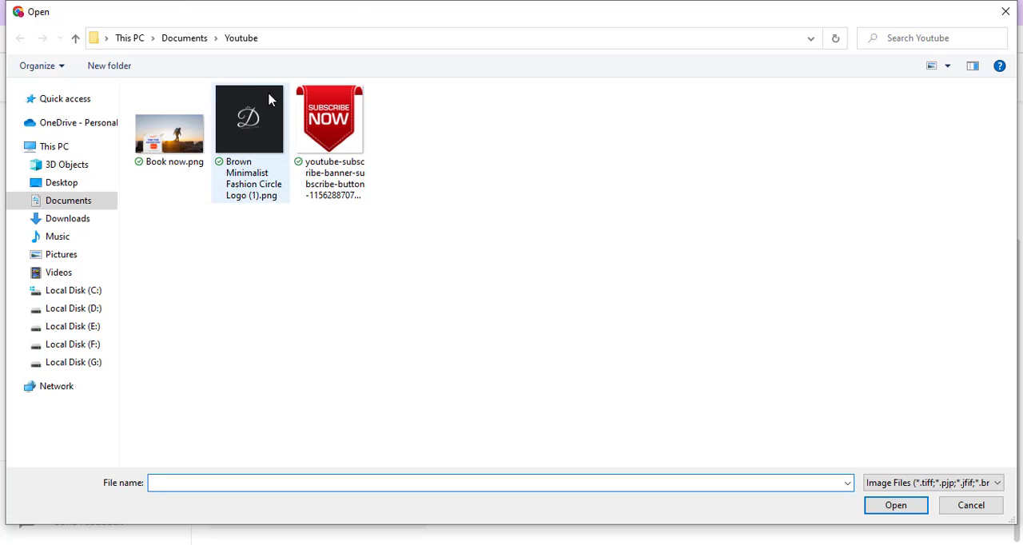
left_click(339, 121)
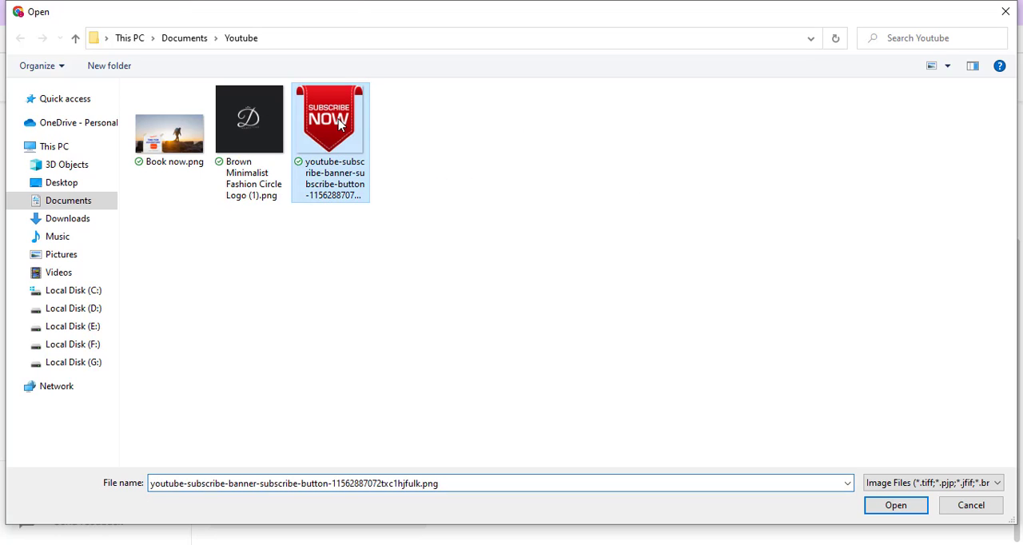
left_click(891, 507)
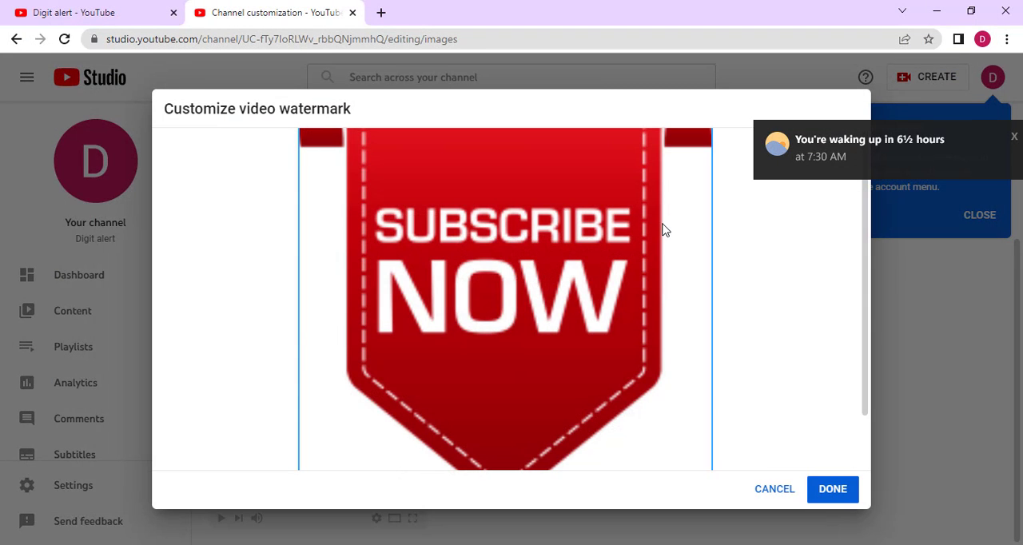
left_click(836, 490)
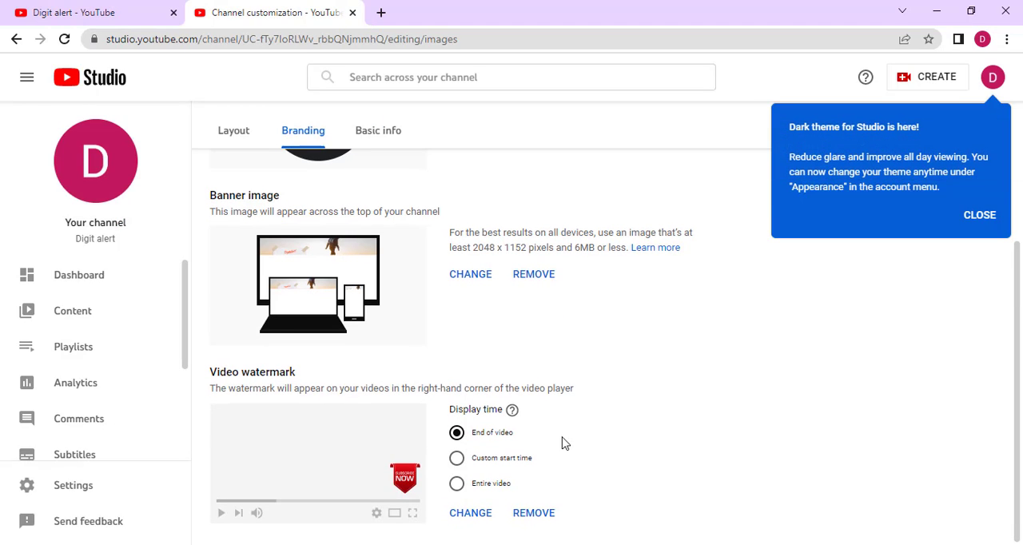
left_click(455, 485)
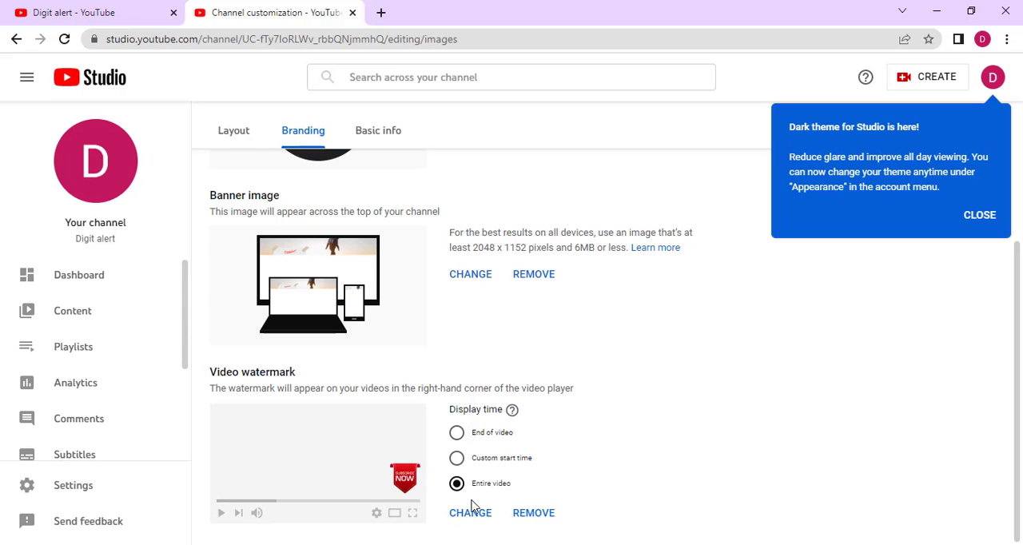
- Dismiss the dark theme notice and publish the channel's branding changes
scroll(716, 289, "up", 3)
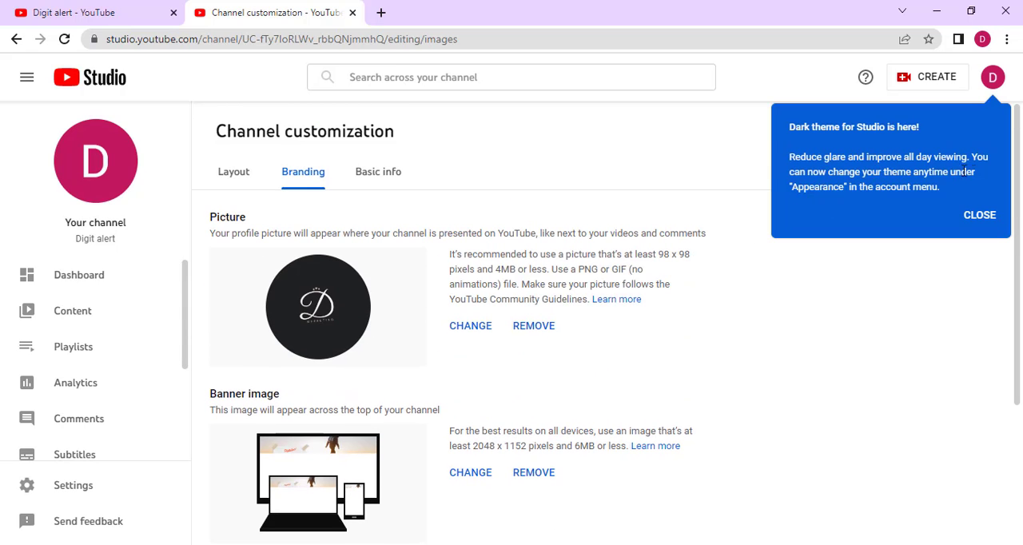
left_click(982, 216)
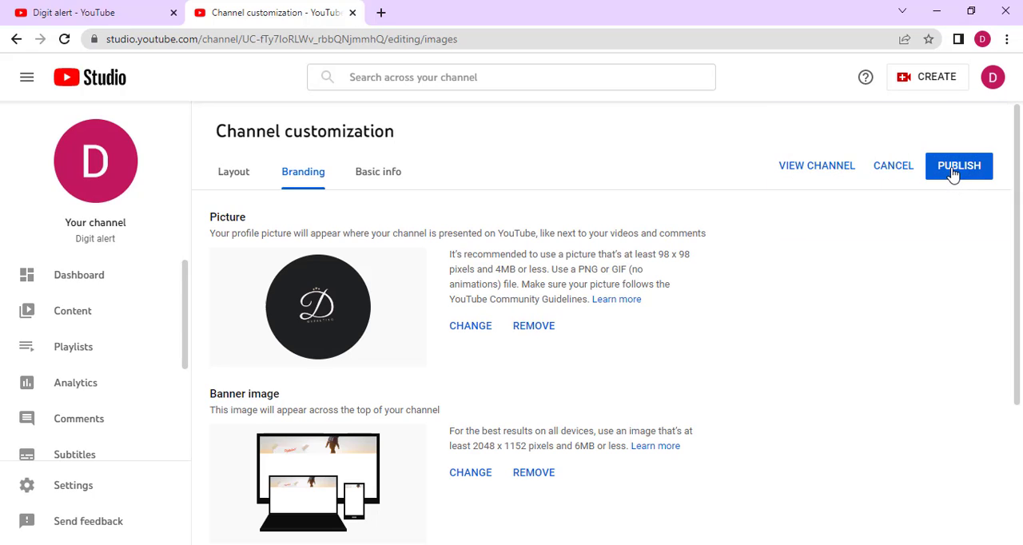
left_click(952, 175)
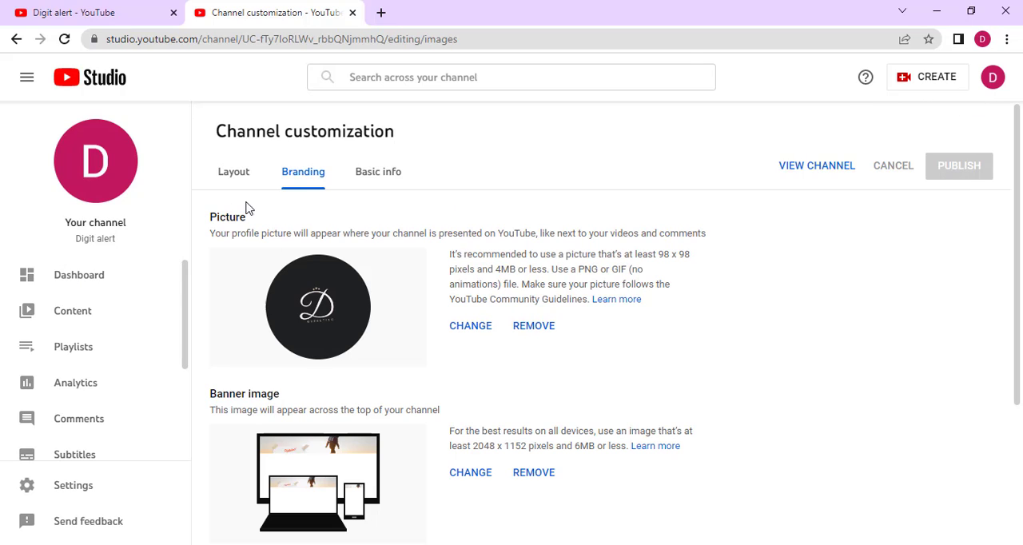
- Open the channel's basic info and review the description, channel URL, links and contact info sections
left_click(378, 181)
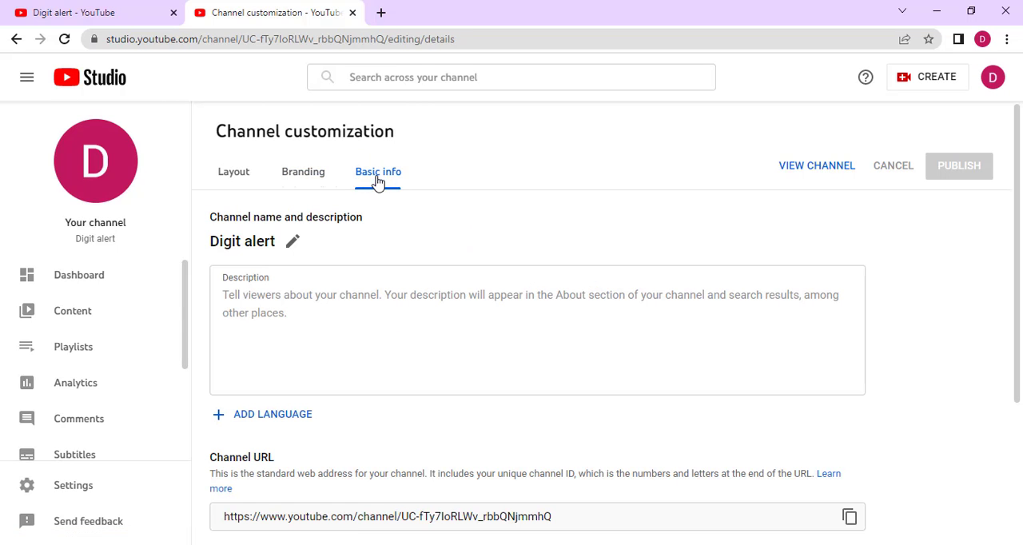
scroll(453, 278, "down", 2)
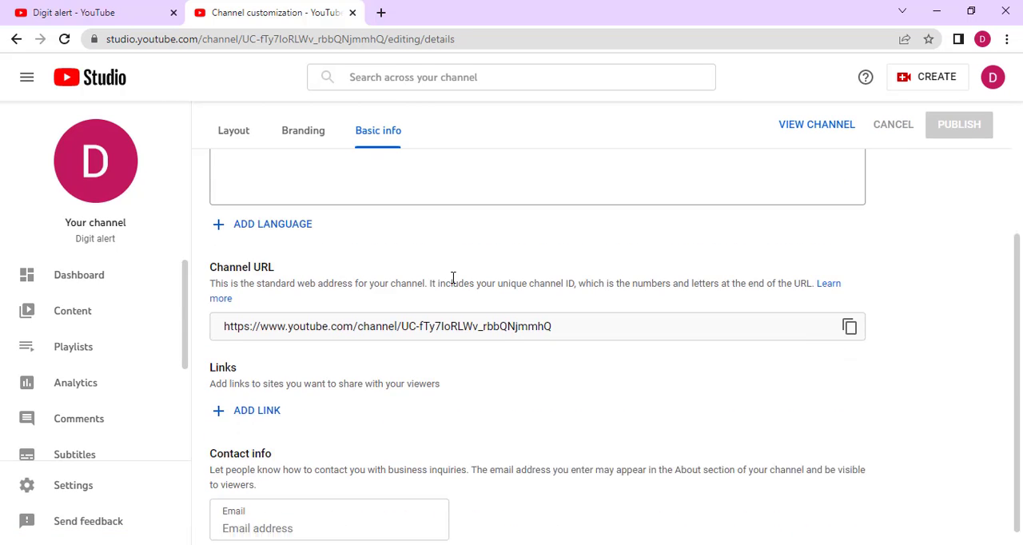
scroll(453, 269, "up", 3)
left_click(317, 311)
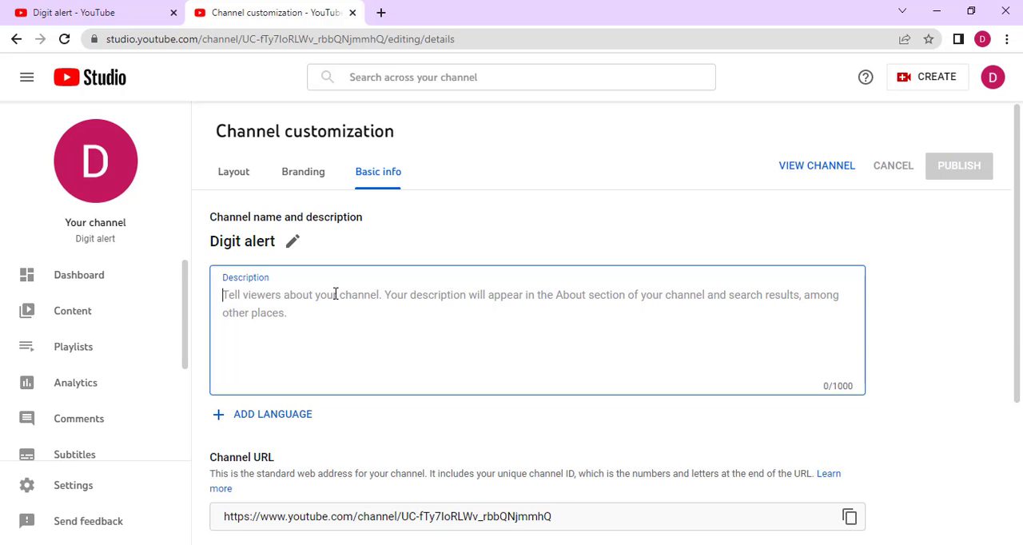
scroll(336, 299, "down", 2)
scroll(344, 318, "down", 1)
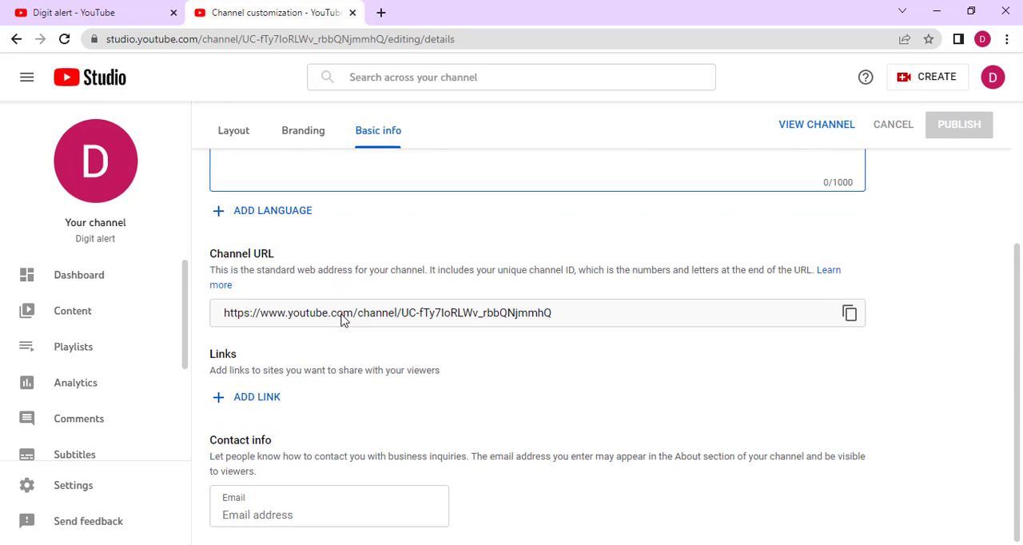